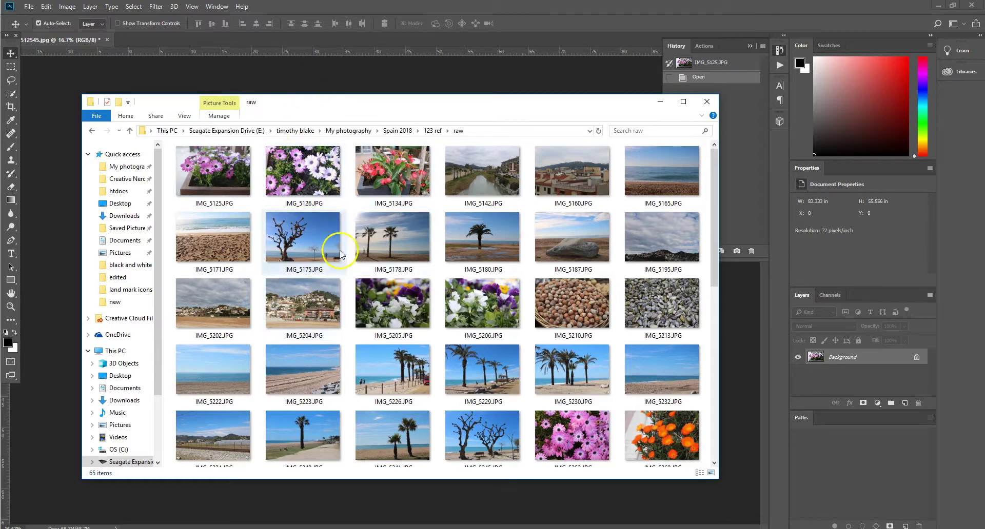
Close the File Explorer window of raw Spain 2018 photos to reveal the daisy photo
left_click(339, 77)
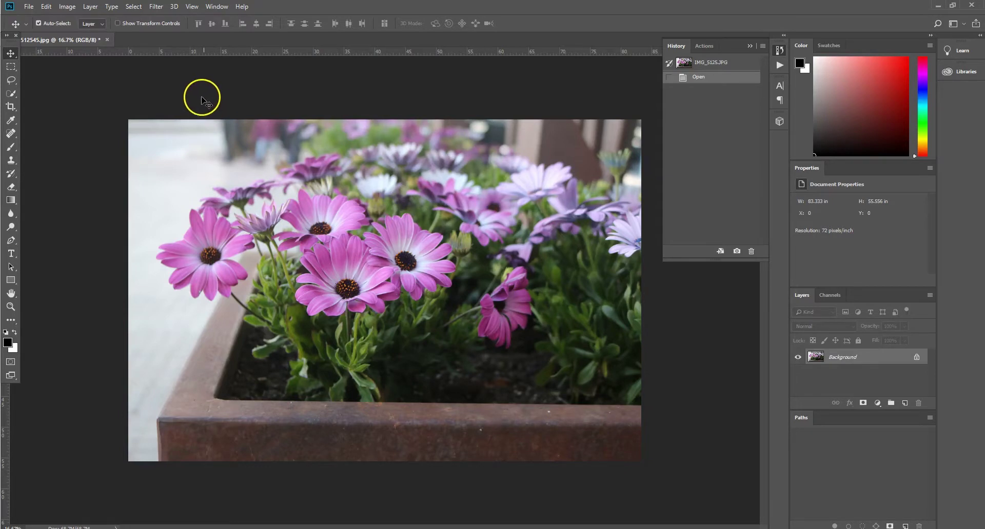
Show the Actions panel and create a new action set named Custom
left_click(216, 7)
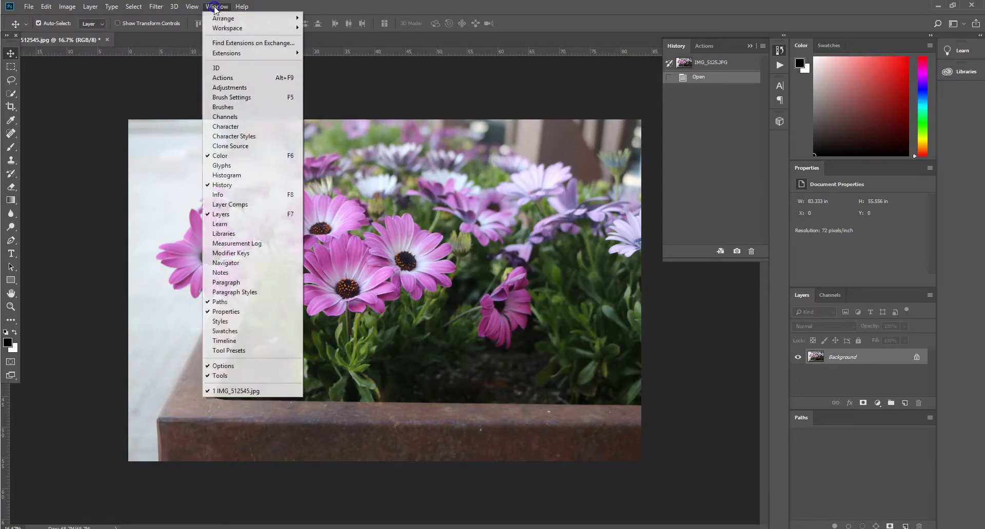
left_click(251, 82)
left_click(692, 114)
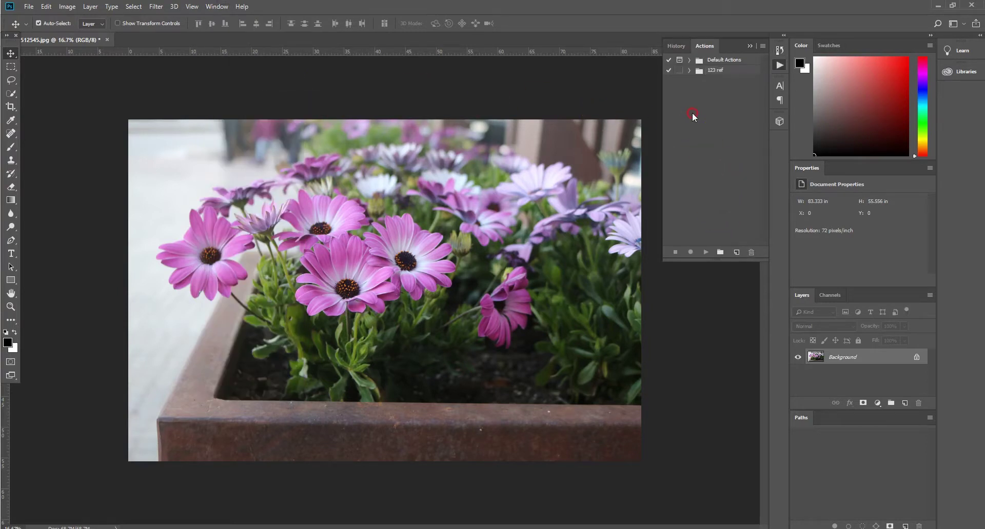
left_click(722, 252)
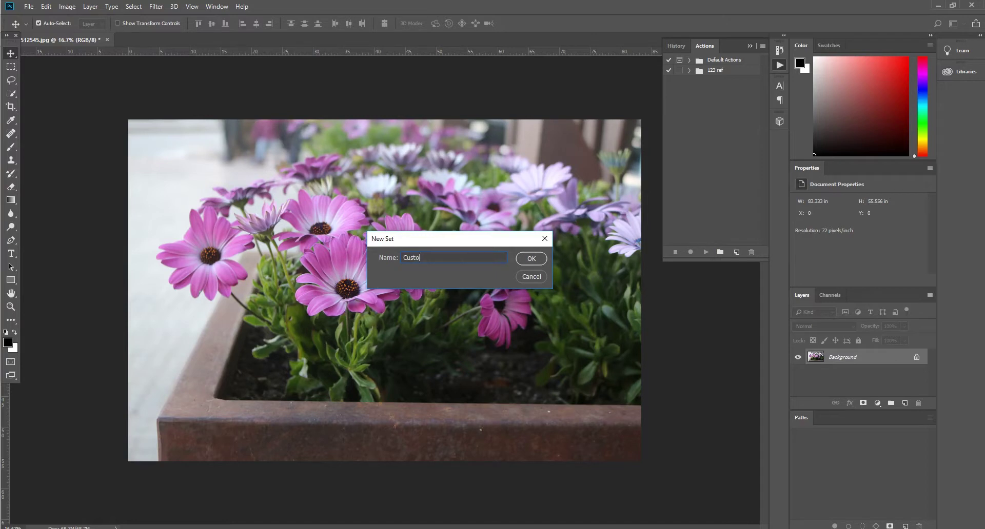
type("Custom")
key("Return")
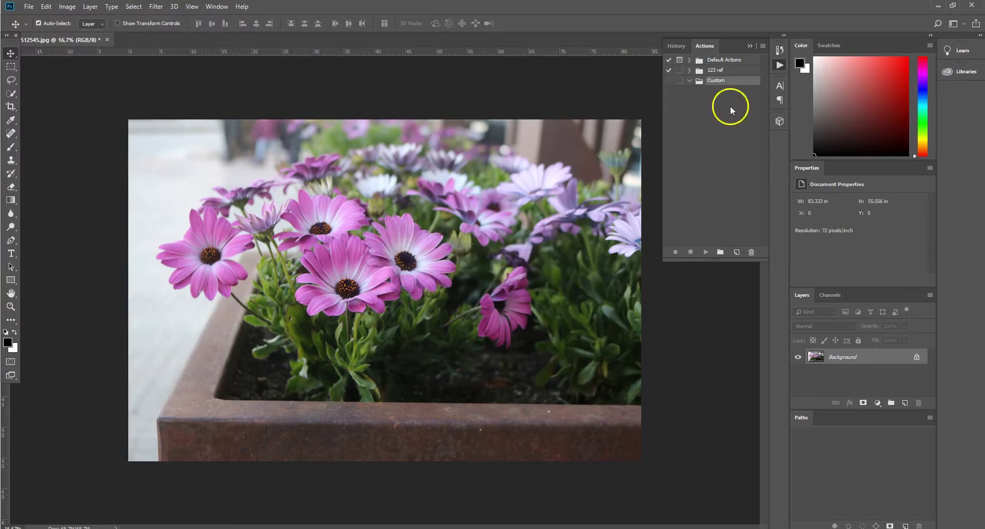
Create a 'black and white' action in the Custom set and start recording
left_click(736, 252)
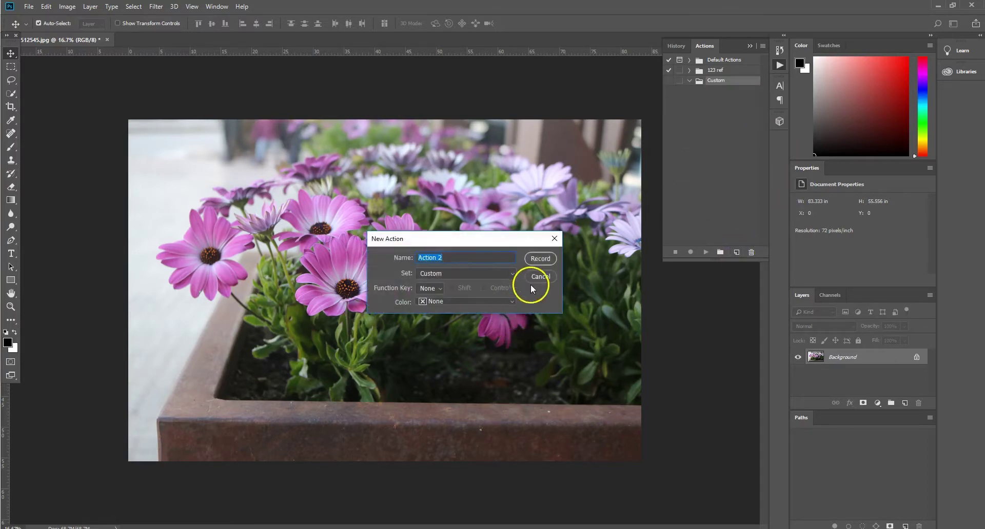
type("black and white")
key("Return")
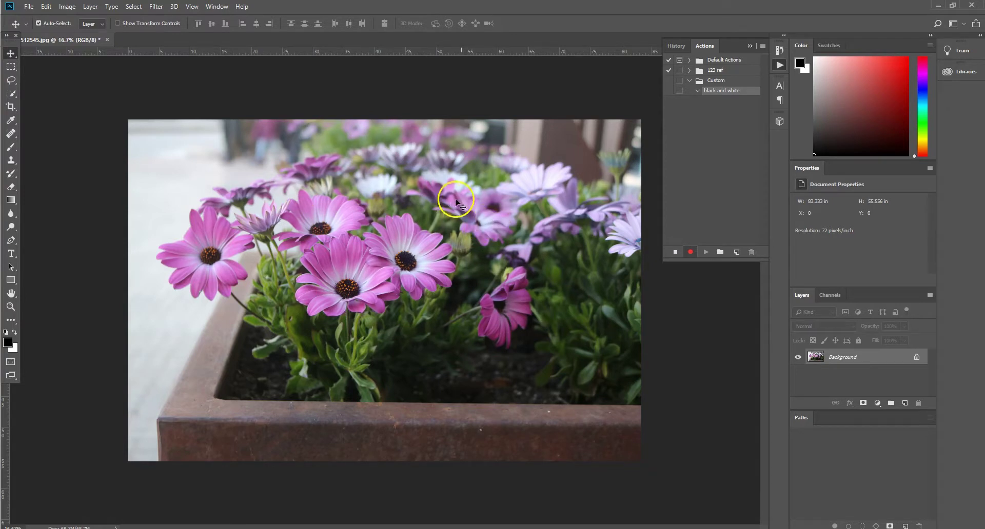
Resize the photo to a width of 3000 px (3000 x 2000)
left_click(67, 6)
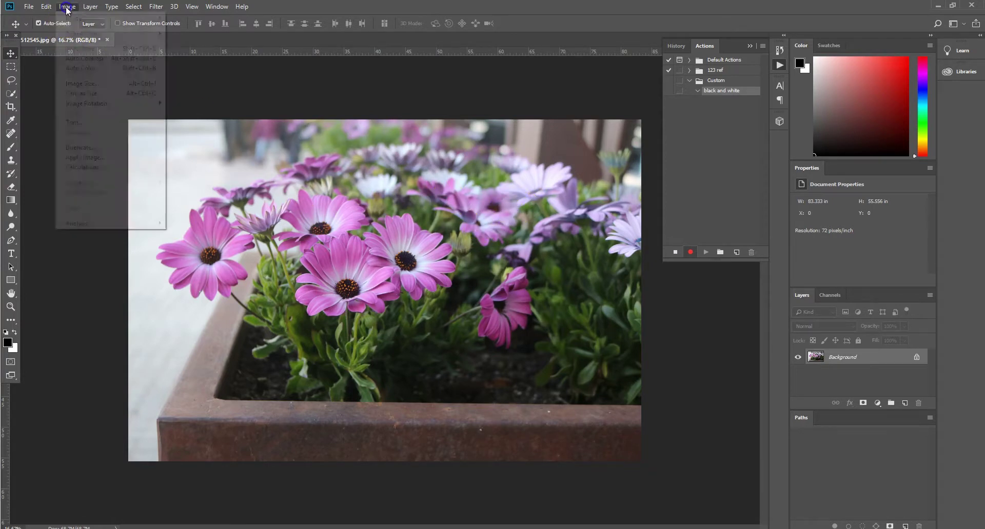
left_click(92, 84)
type("3000")
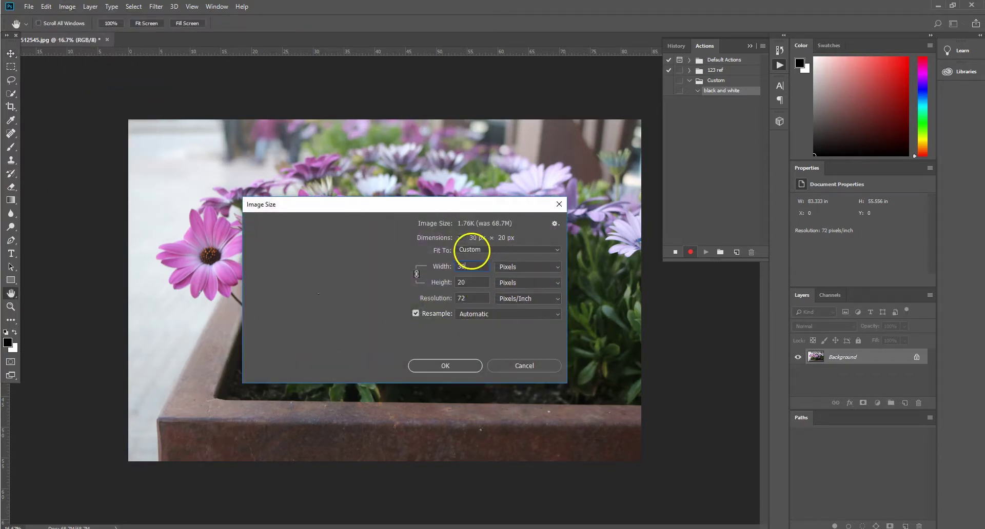
left_click(458, 367)
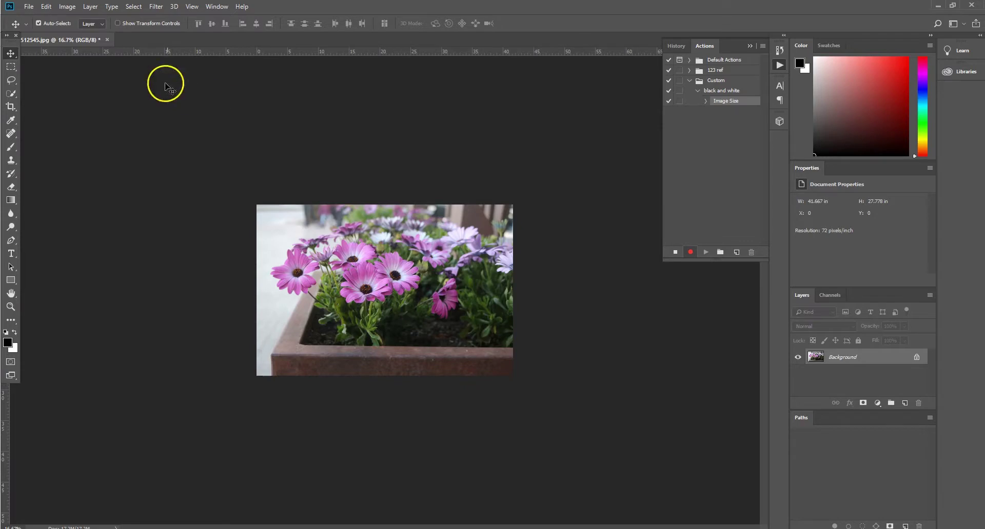
Apply a Black & White adjustment to turn the photo grayscale
left_click(63, 7)
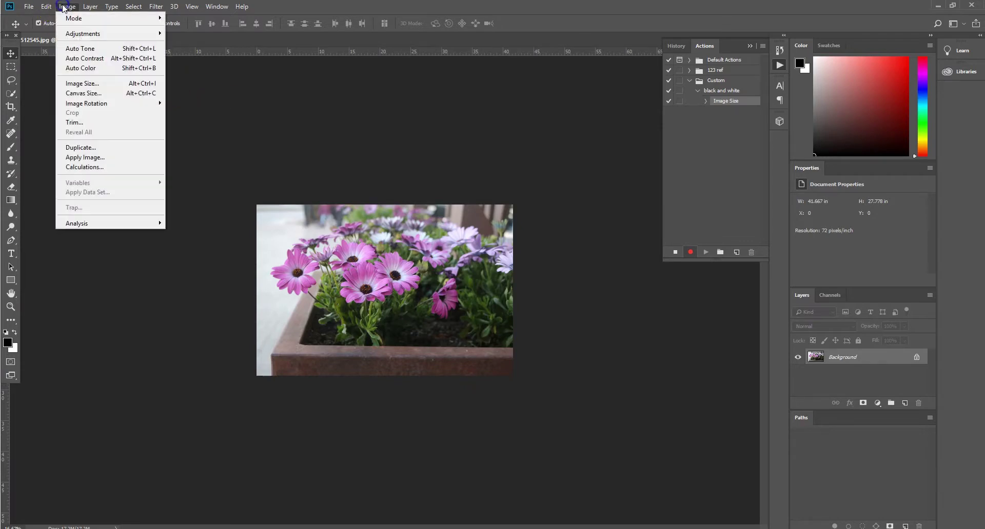
left_click(65, 7)
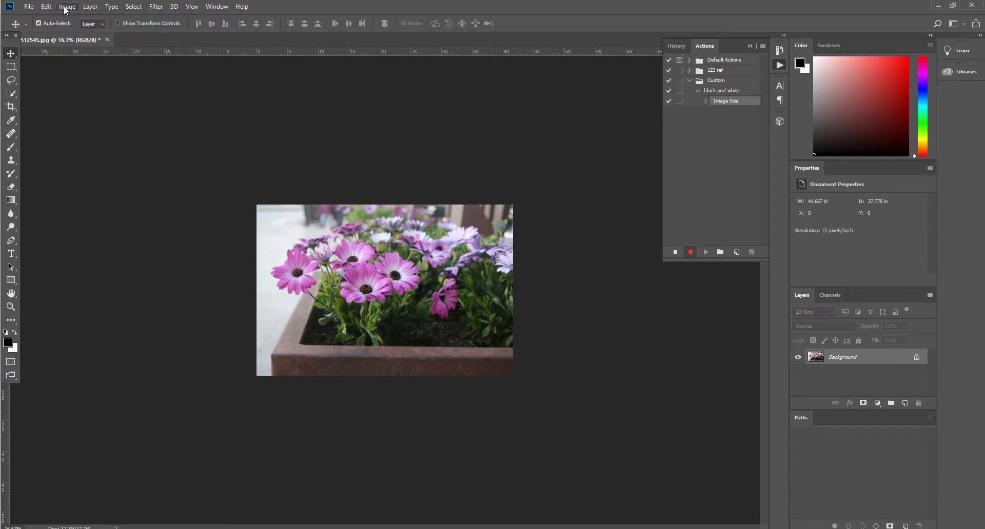
left_click(66, 8)
mouse_move(84, 34)
left_click(231, 110)
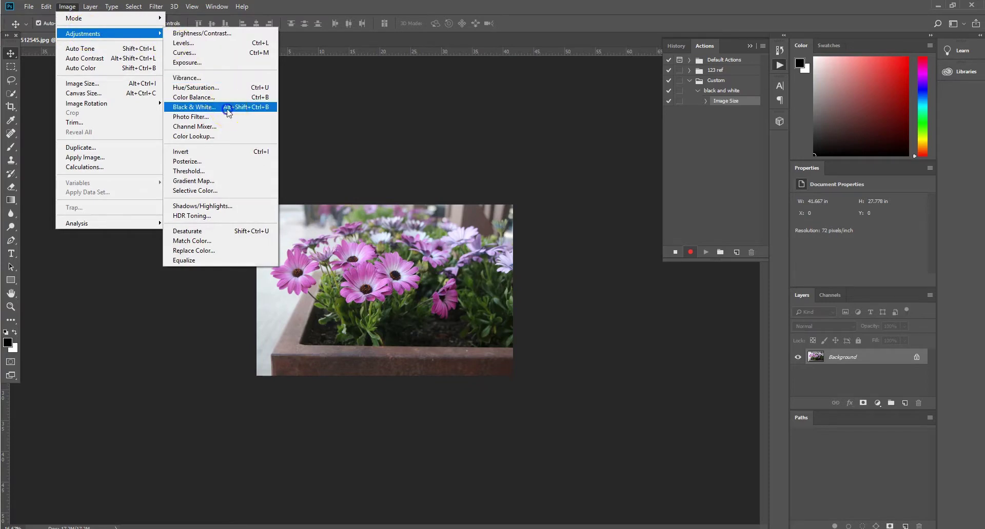
left_click(230, 110)
left_click(568, 97)
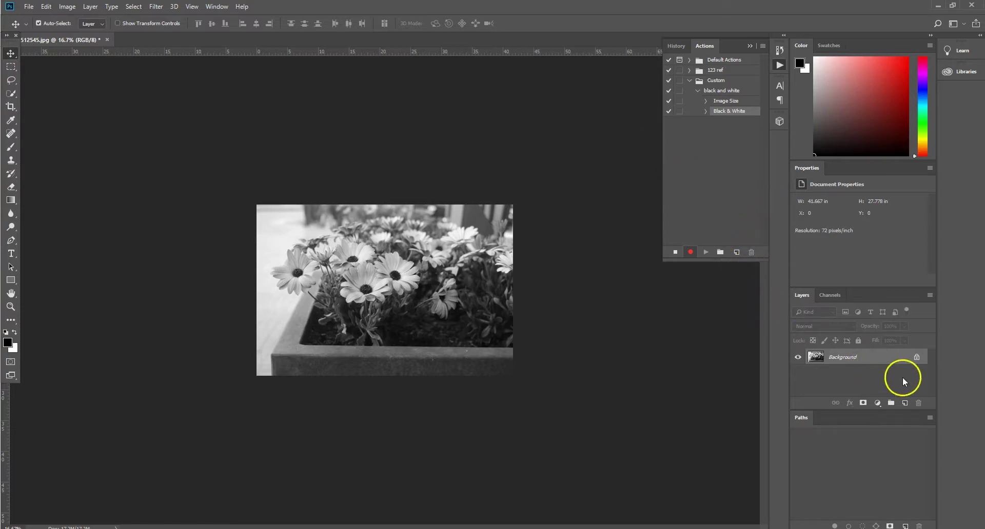
Convert the Background to Layer 0, then flatten the image back into one background
right_click(889, 361)
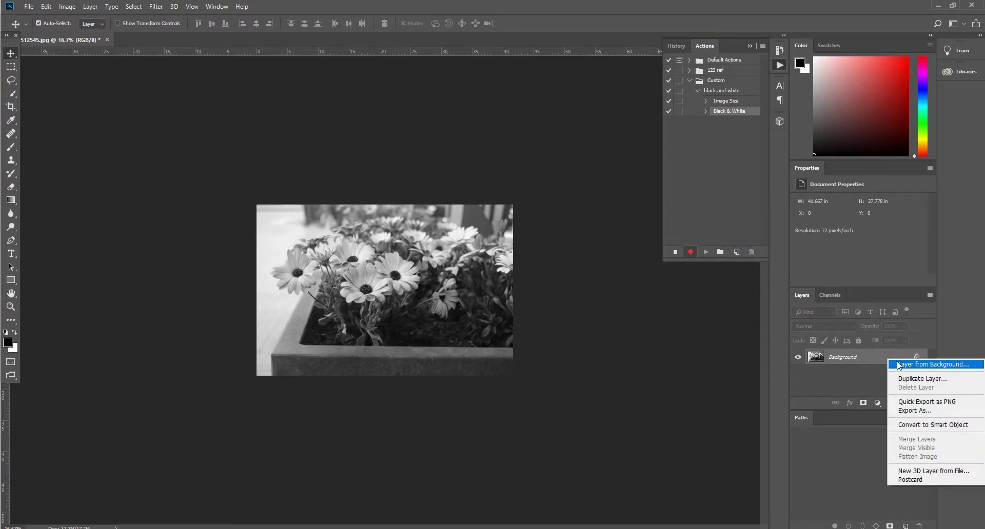
left_click(900, 365)
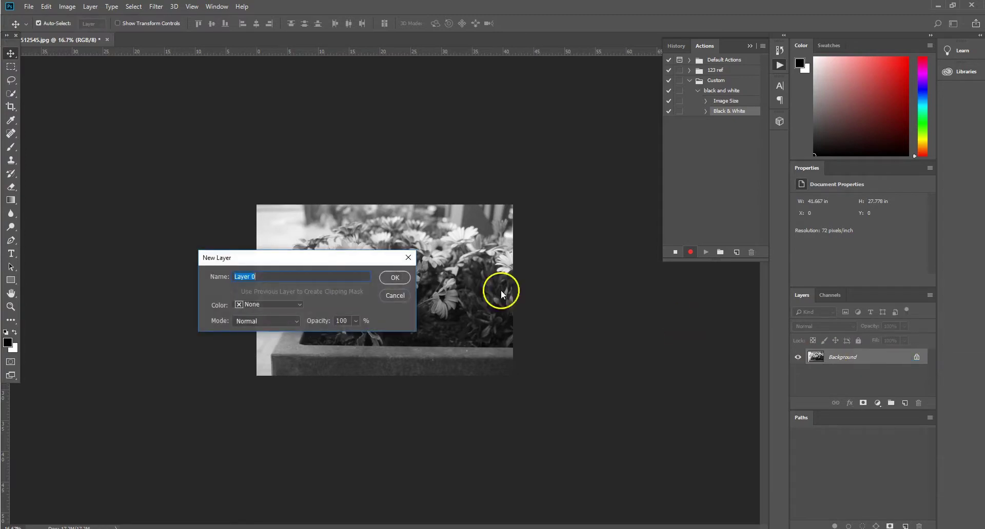
left_click(391, 278)
right_click(847, 357)
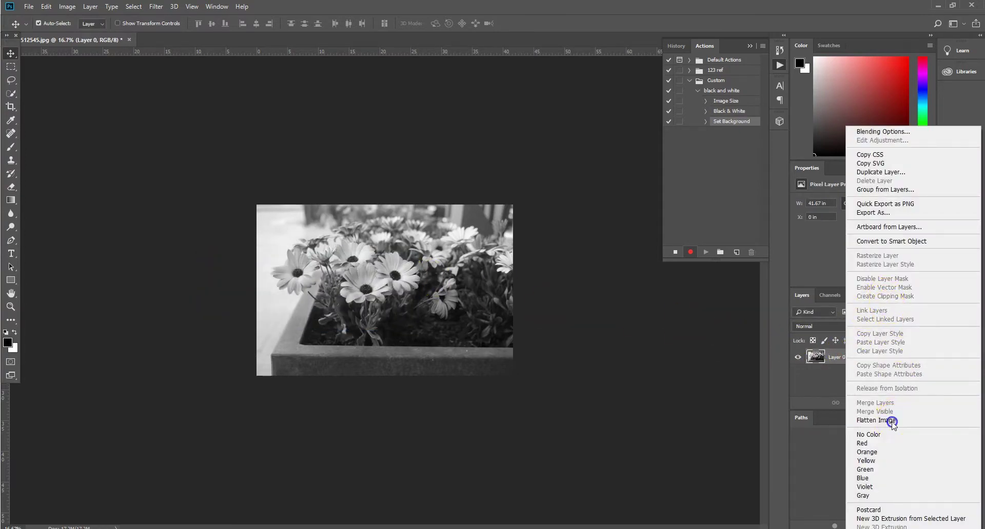
left_click(877, 420)
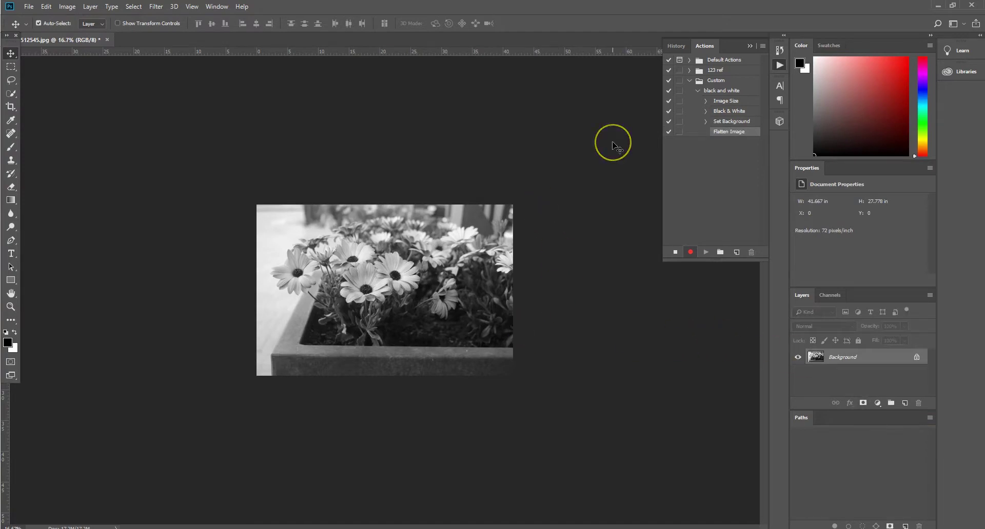
key("ctrl+plus")
key("ctrl+plus")
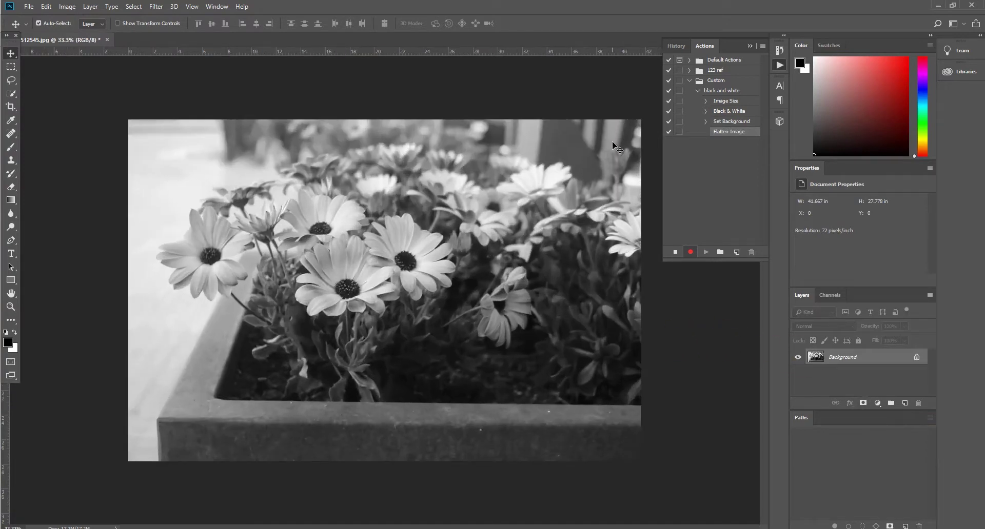
Save the photo as a quality-12 JPEG in the black and white folder
left_click(28, 7)
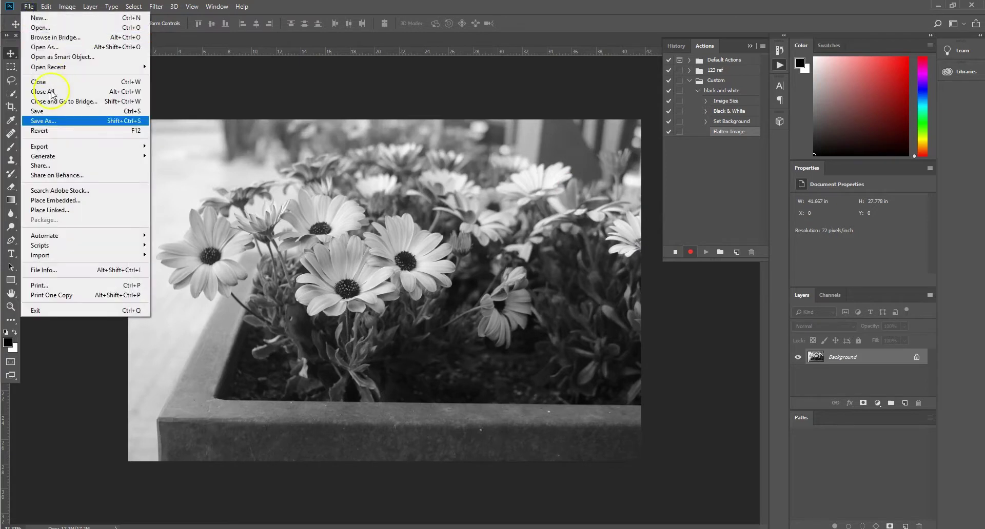
left_click(56, 123)
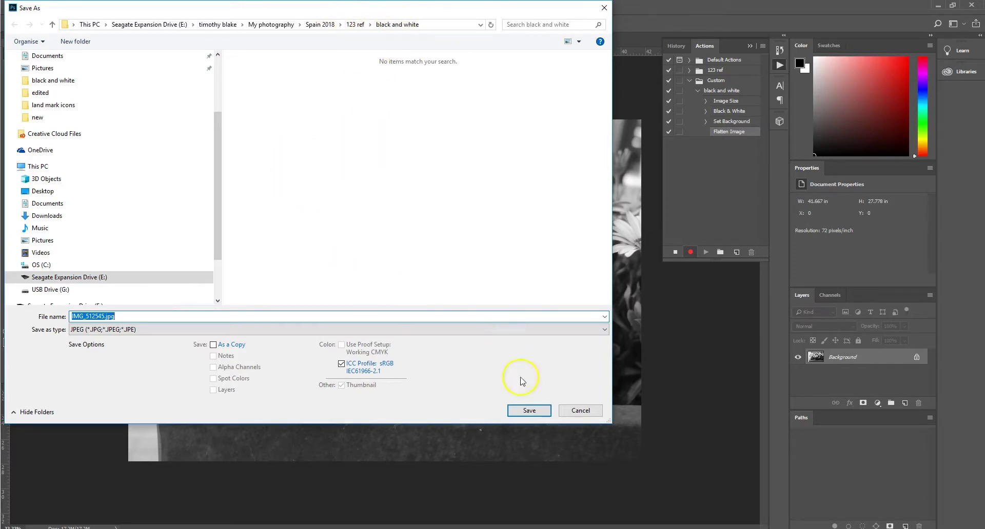
left_click(534, 411)
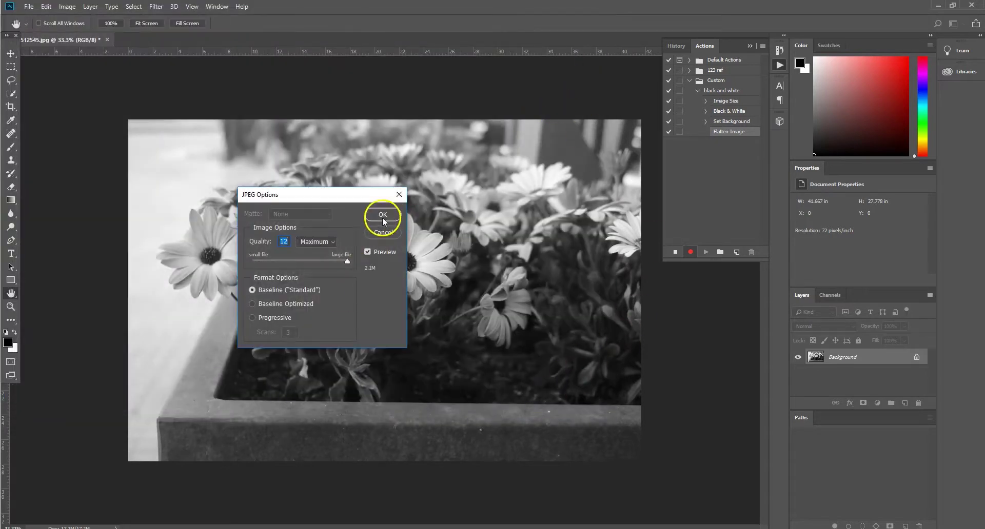
left_click(389, 218)
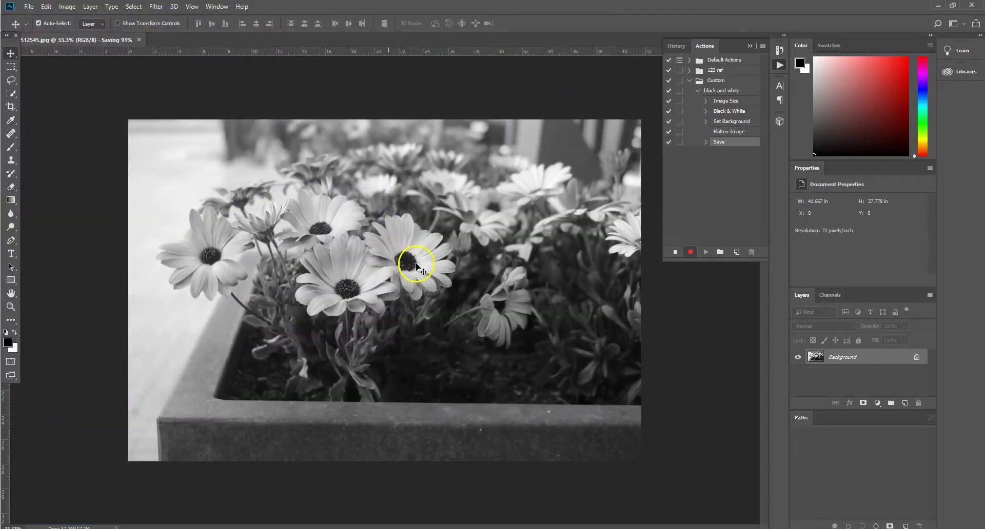
Stop recording, then set a batch to play Custom > black and white
left_click(676, 253)
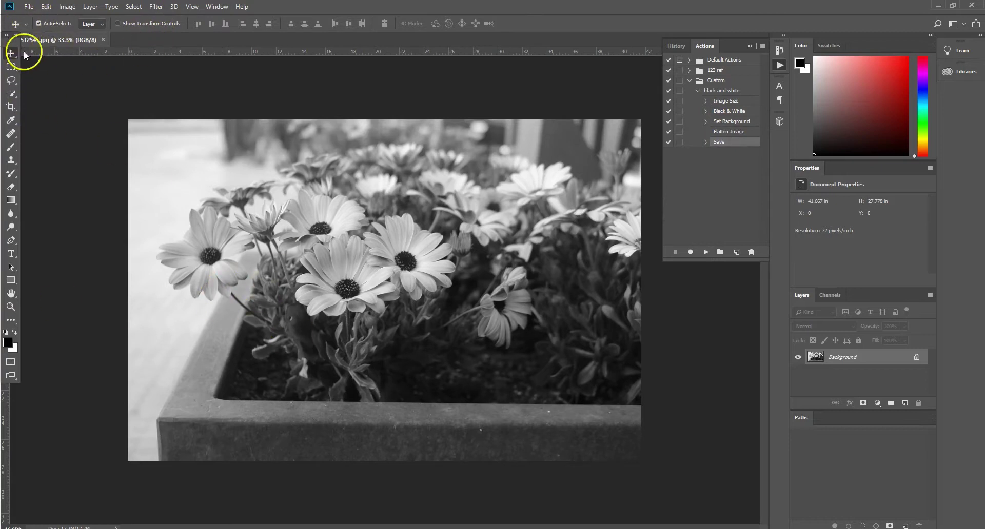
left_click(29, 6)
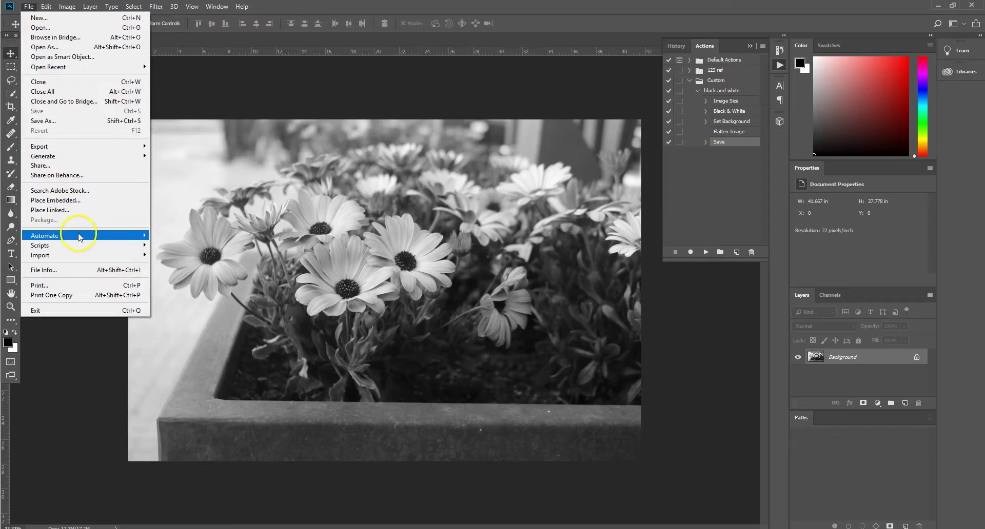
mouse_move(77, 236)
left_click(168, 235)
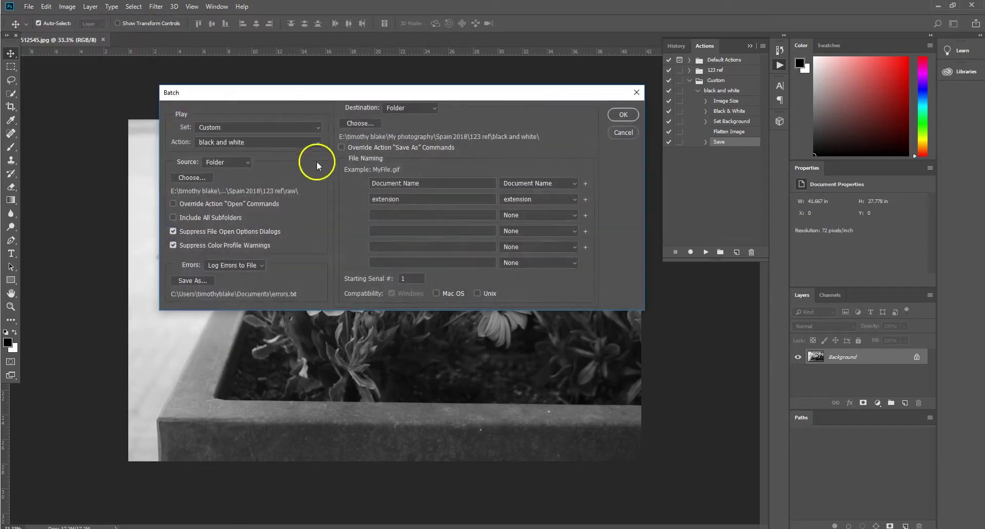
left_click(299, 128)
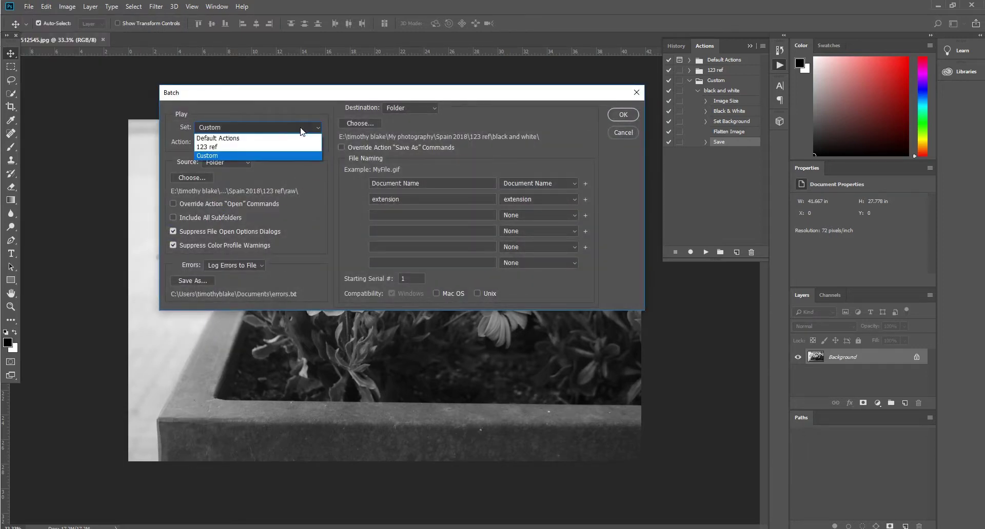
left_click(281, 155)
left_click(266, 143)
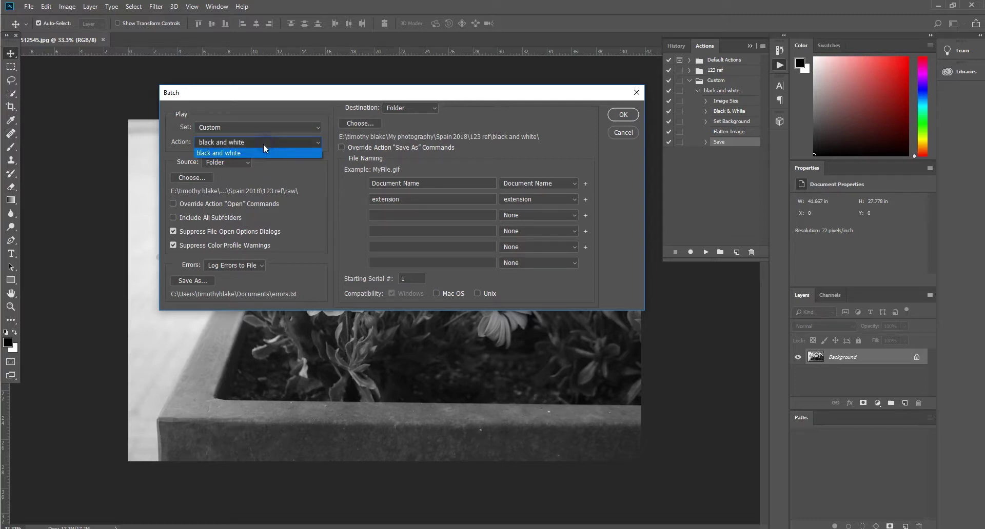
left_click(260, 151)
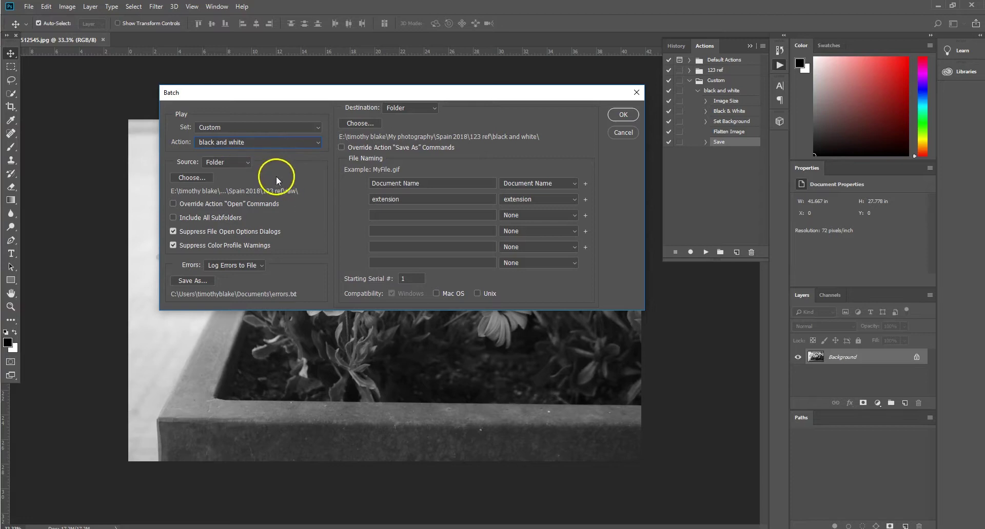
Keep Folder as the batch source and choose the source folder
left_click(212, 162)
left_click(221, 163)
left_click(201, 178)
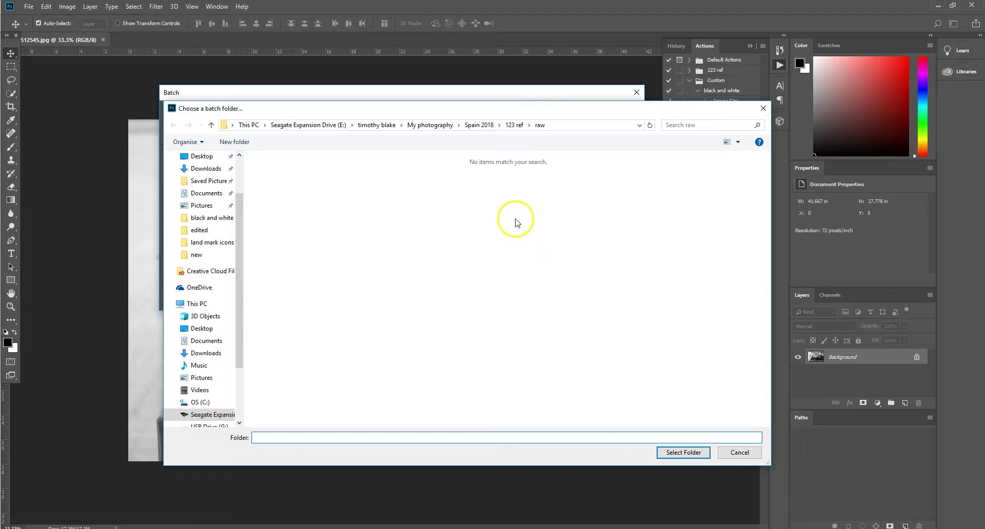
Use raw as the batch source and black and white as the destination folder
left_click(688, 453)
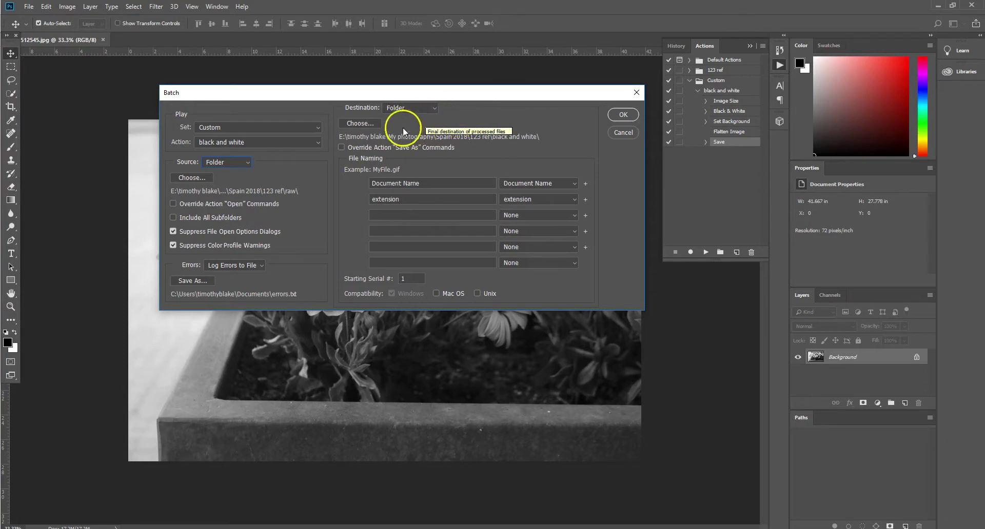
left_click(359, 123)
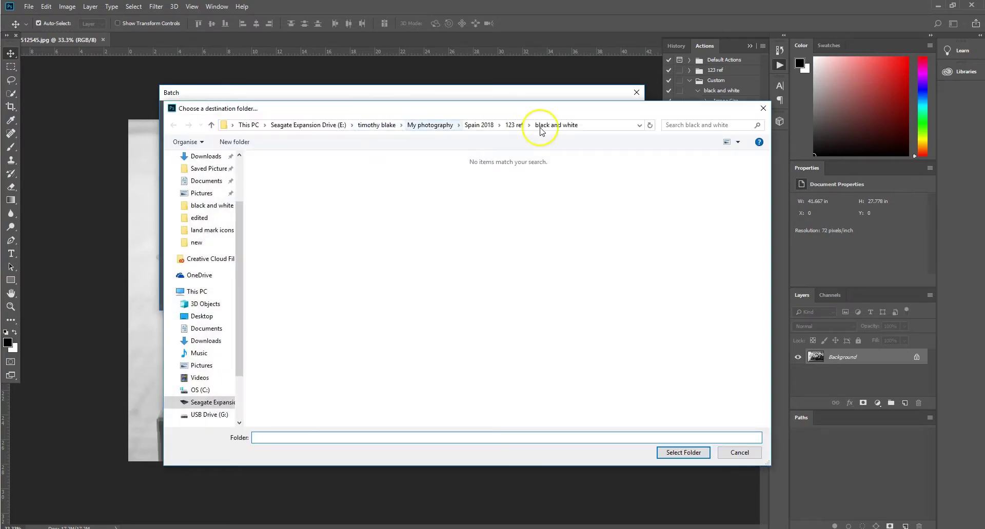
left_click(763, 108)
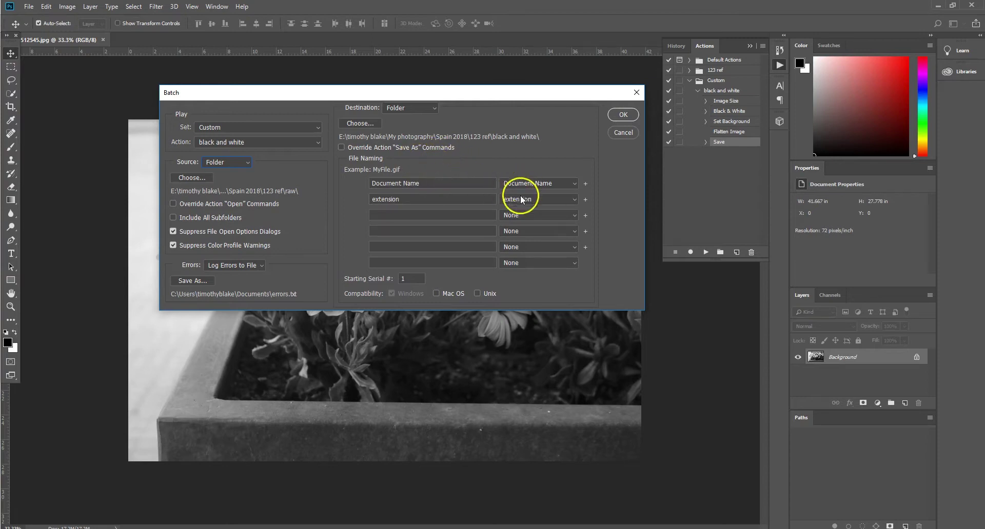
Keep output naming as document name plus extension and run the batch
left_click(574, 199)
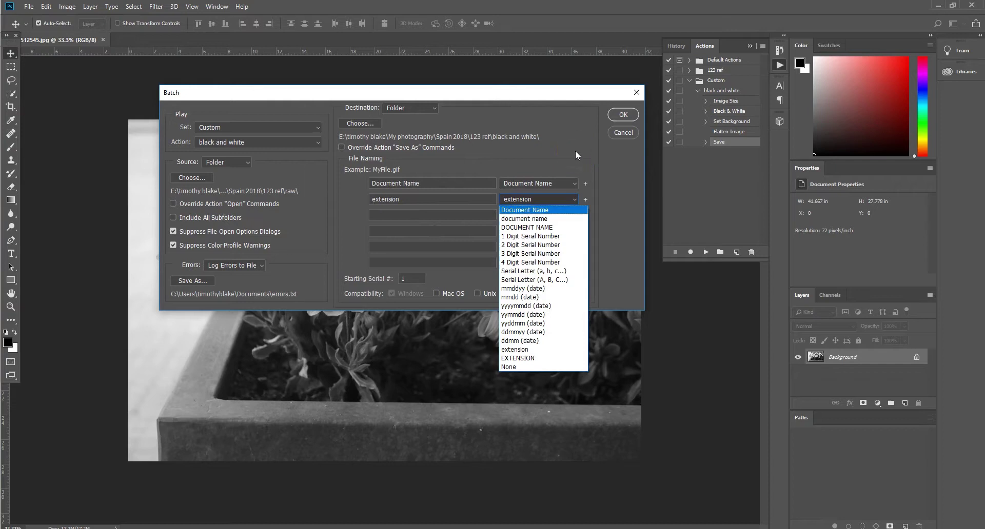
left_click(596, 176)
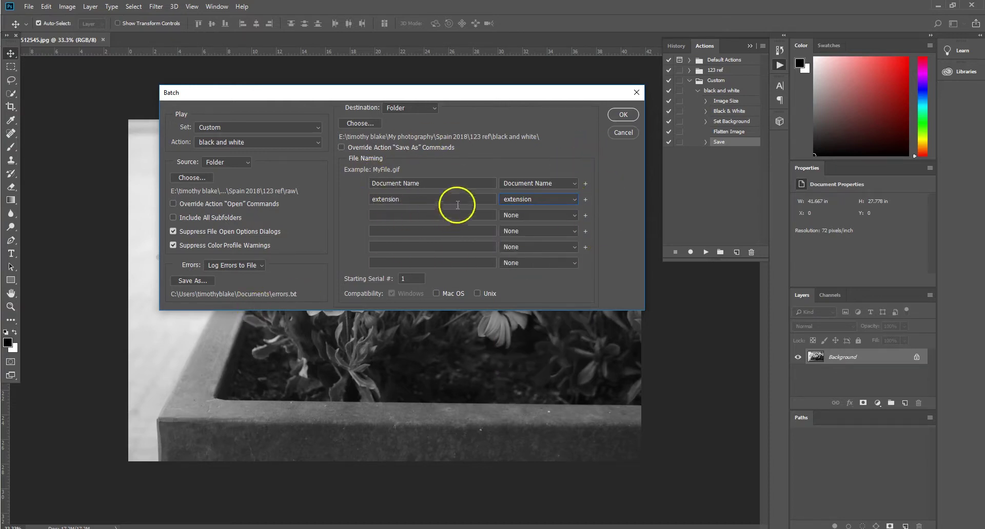
left_click(614, 117)
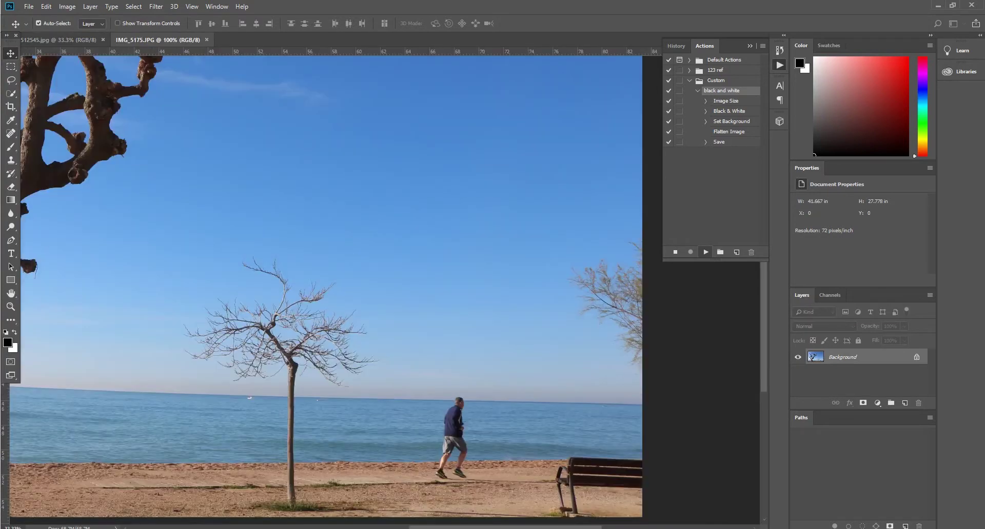
Wait while the batch converts the raw photos, now reaching IMG_5178.JPG
mouse_move(104, 528)
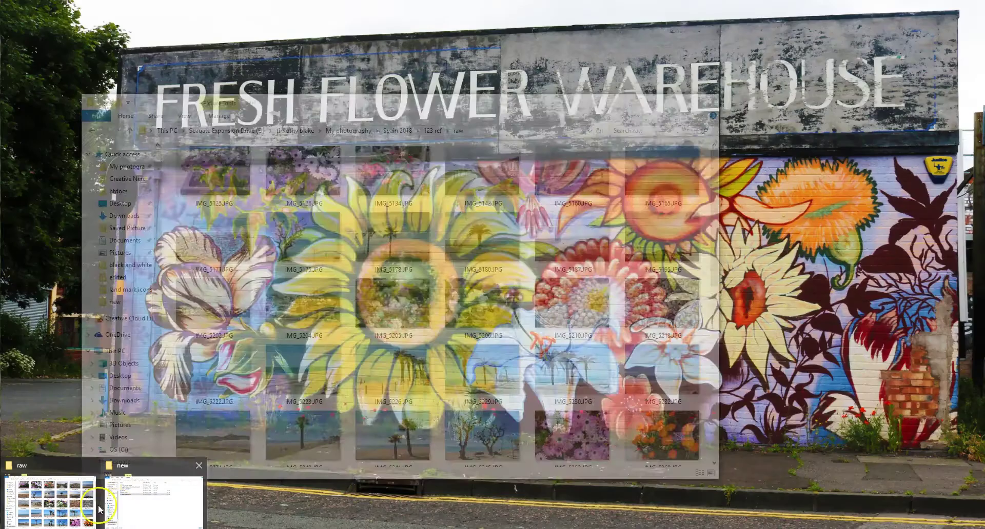
In File Explorer, open 123 ref > black and white to view the 11 converted JPEGs
left_click(100, 509)
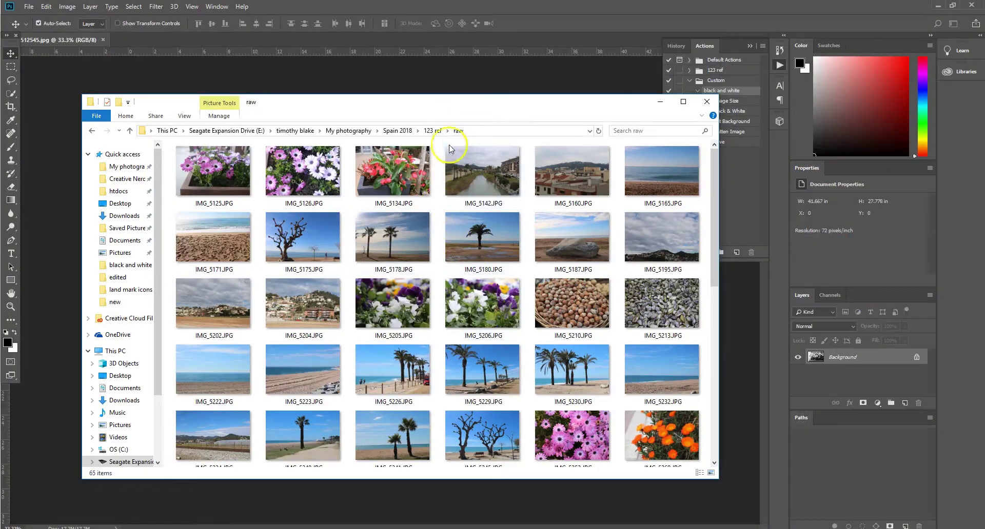
left_click(437, 132)
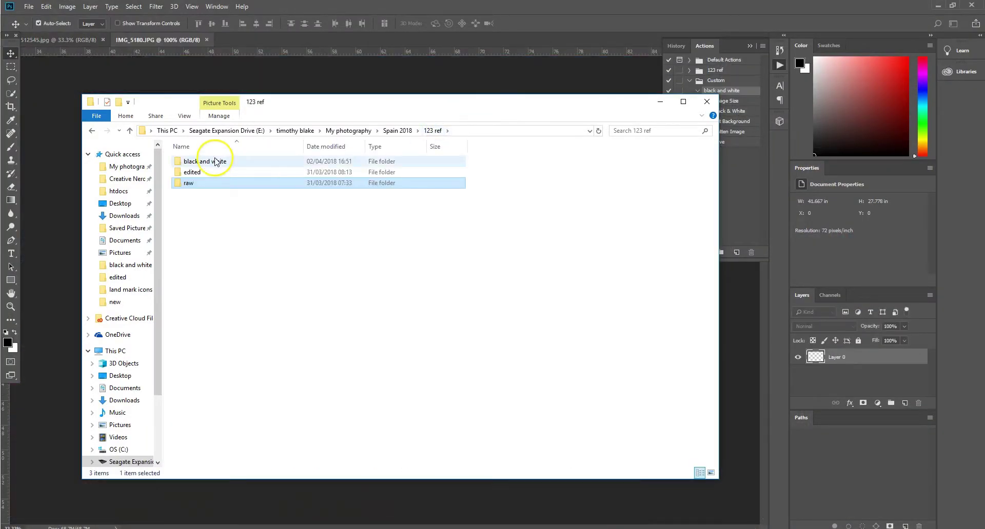
left_click(219, 162)
double_click(221, 162)
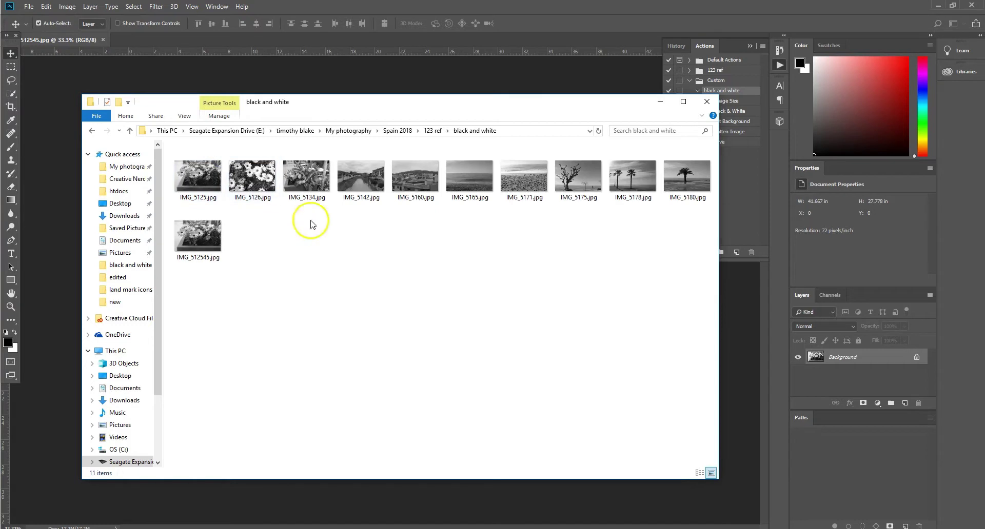